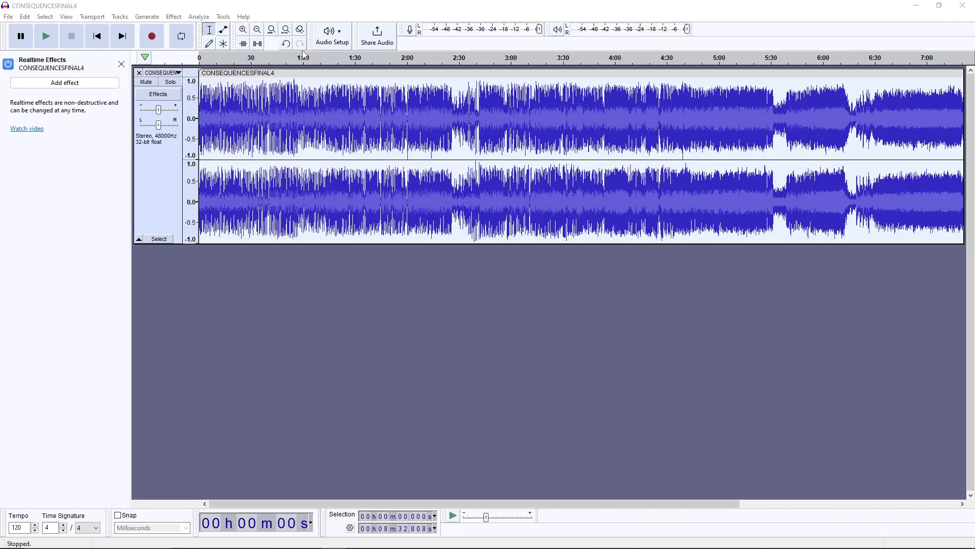
# Switch to CapCut and open the template library
pyautogui.hotkey('alt', 'Tab')
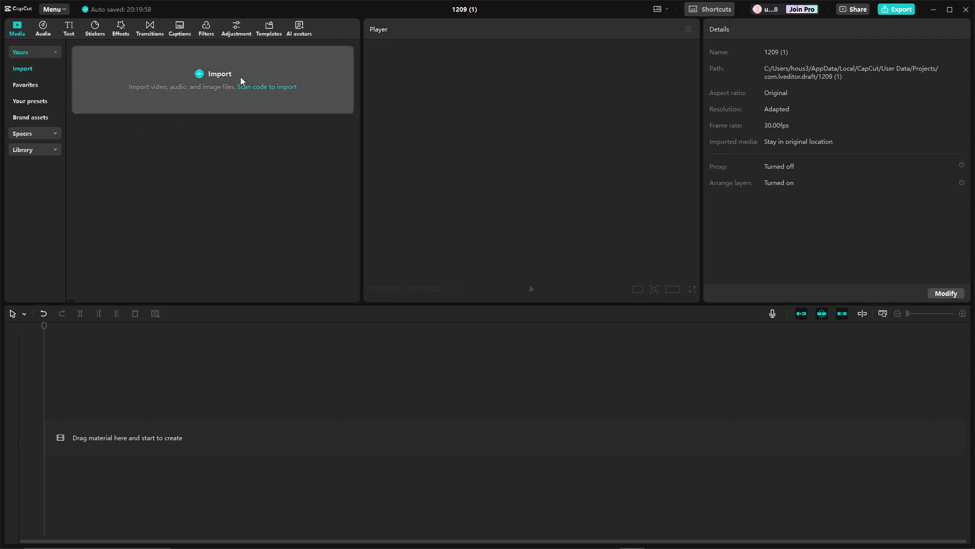
pyautogui.click(267, 31)
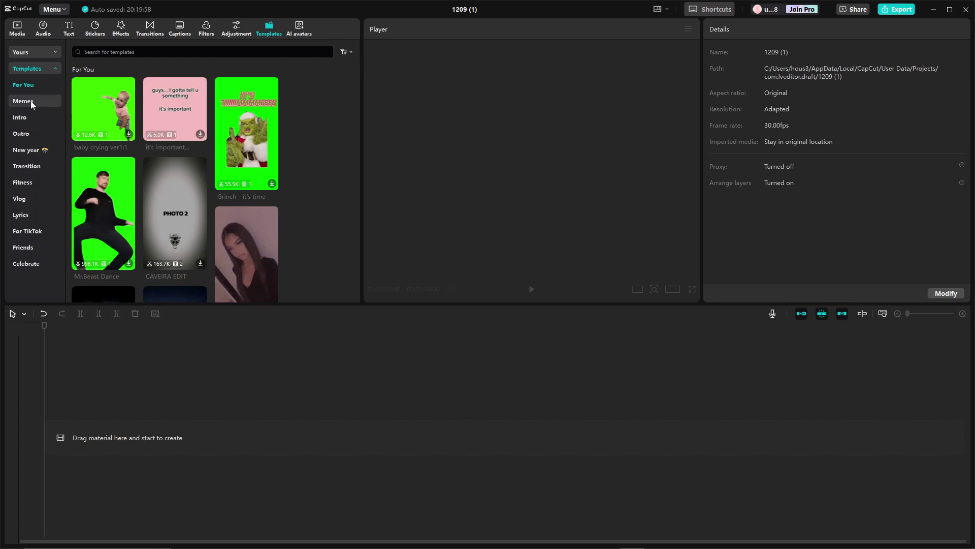
pyautogui.scroll(-2, 315, 213)
pyautogui.scroll(2, 315, 213)
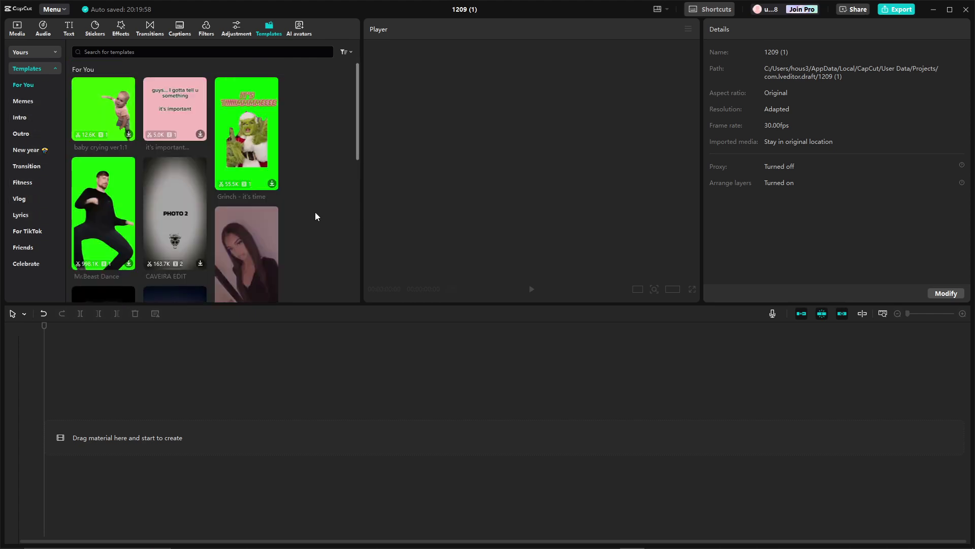
# Search the templates for "slowed+reverb", add the "killshot slowed" template to the timeline, and expand its replaceable clips
pyautogui.click(112, 53)
pyautogui.write('sl')
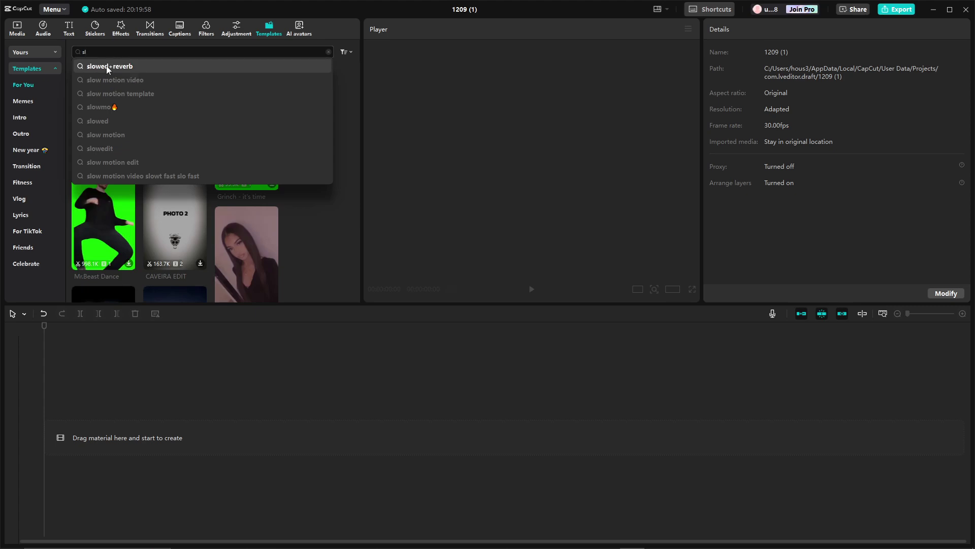
pyautogui.click(106, 67)
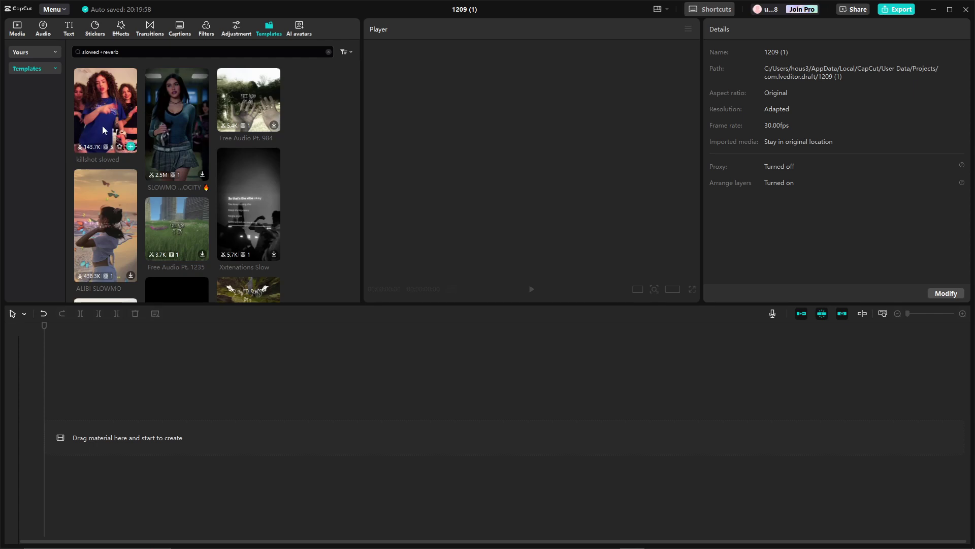
pyautogui.click(130, 147)
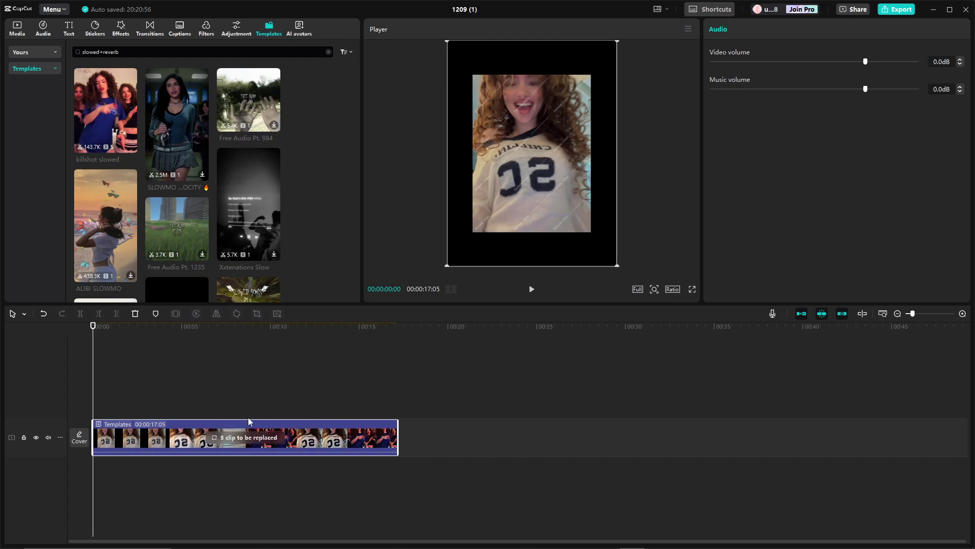
pyautogui.click(213, 437)
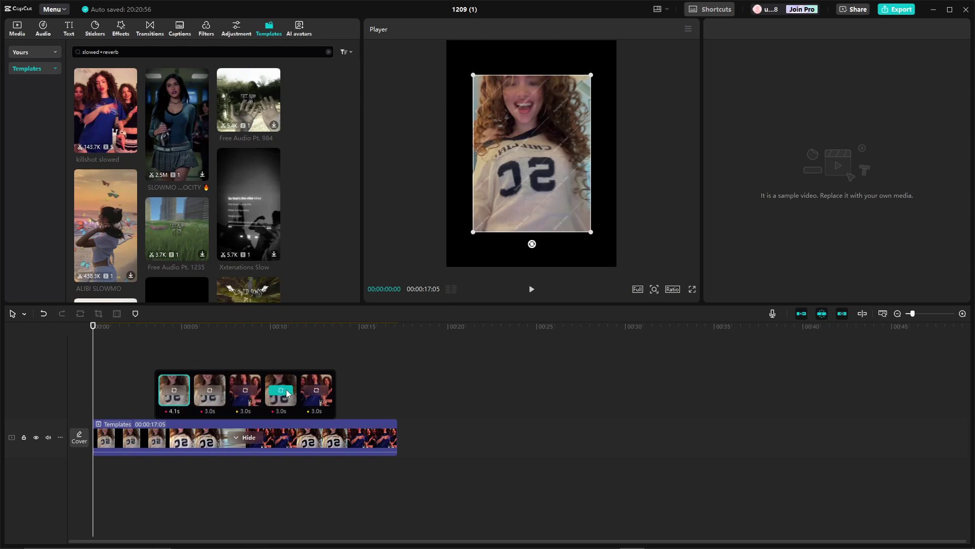
# Try to replace the template's first clip with ComfyUI-00001.mp4 from the Downloads folder
pyautogui.click(174, 389)
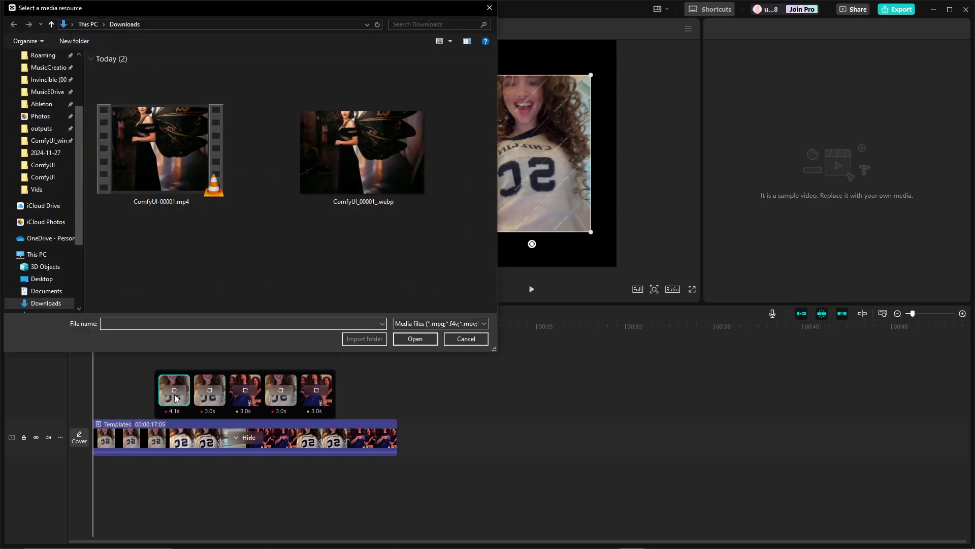
pyautogui.click(159, 133)
pyautogui.doubleClick(160, 133)
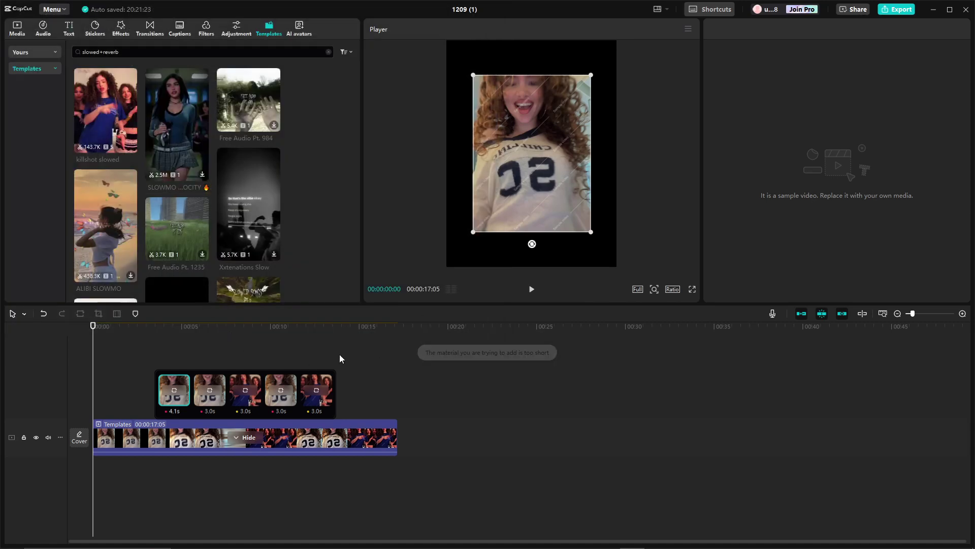
# Replace the template's first clip with 318439984238874631.mp4 from the Seagate (E:) drive and play the preview
pyautogui.click(176, 390)
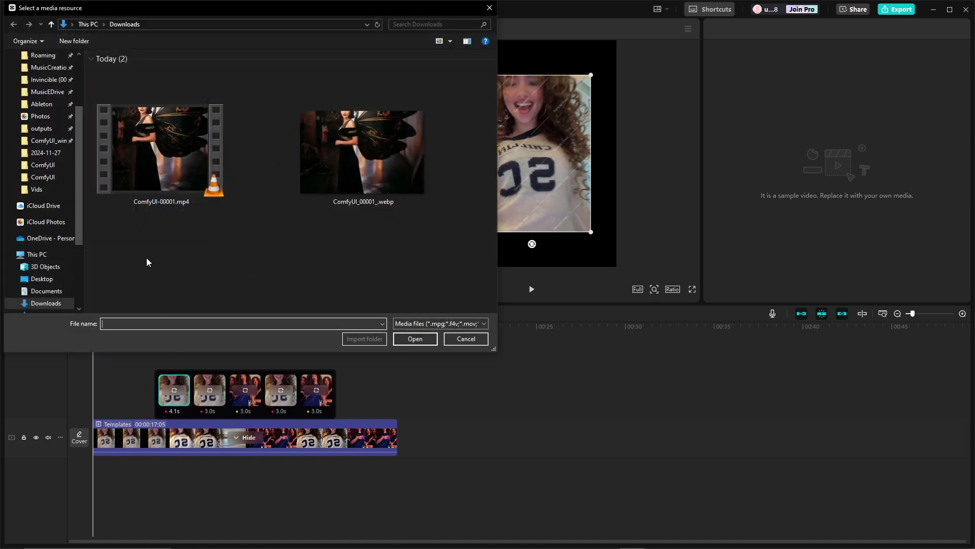
pyautogui.scroll(-3, 54, 251)
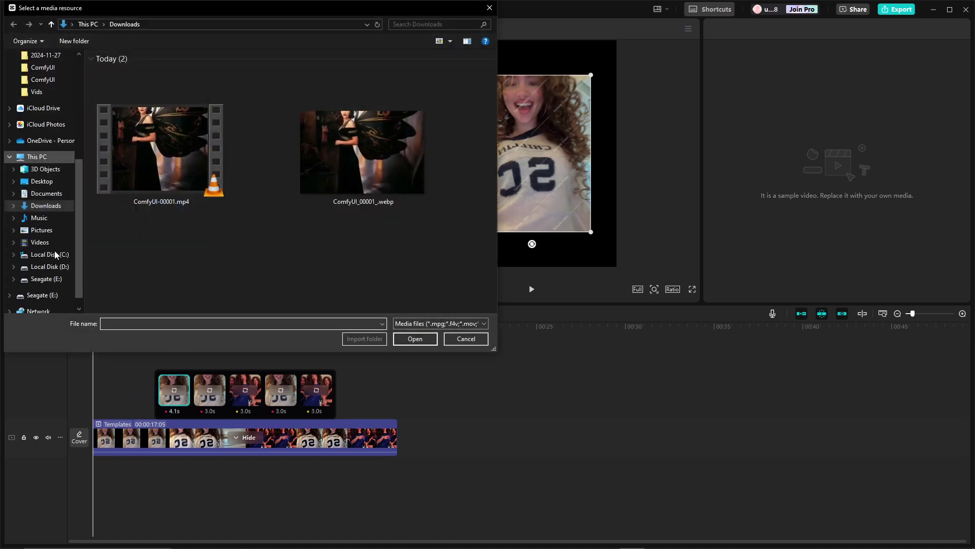
pyautogui.click(41, 267)
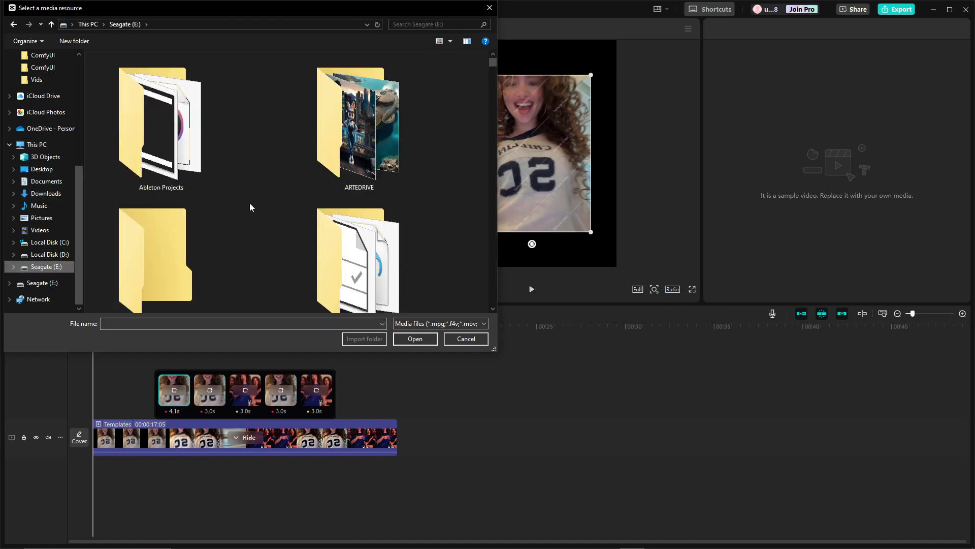
pyautogui.scroll(-1, 251, 203)
pyautogui.scroll(-6, 251, 203)
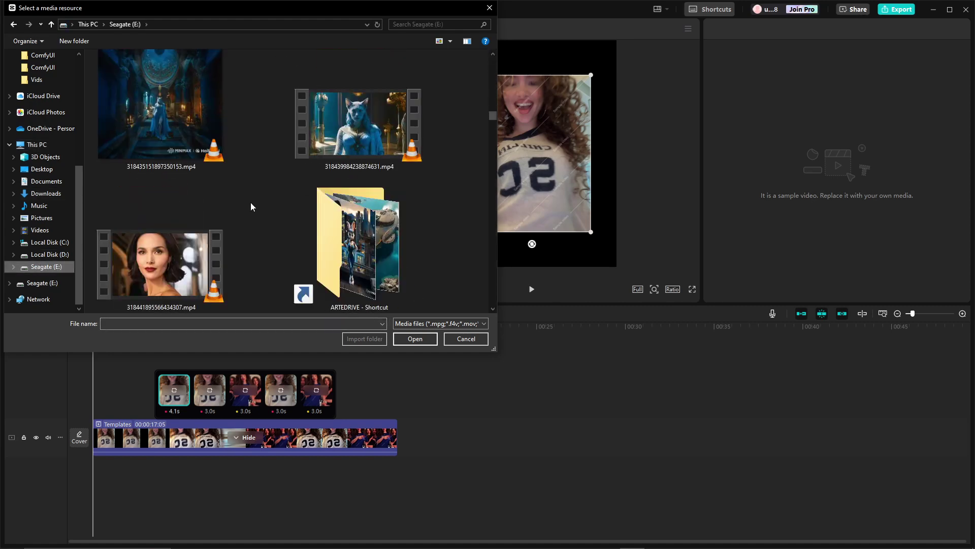
pyautogui.doubleClick(344, 135)
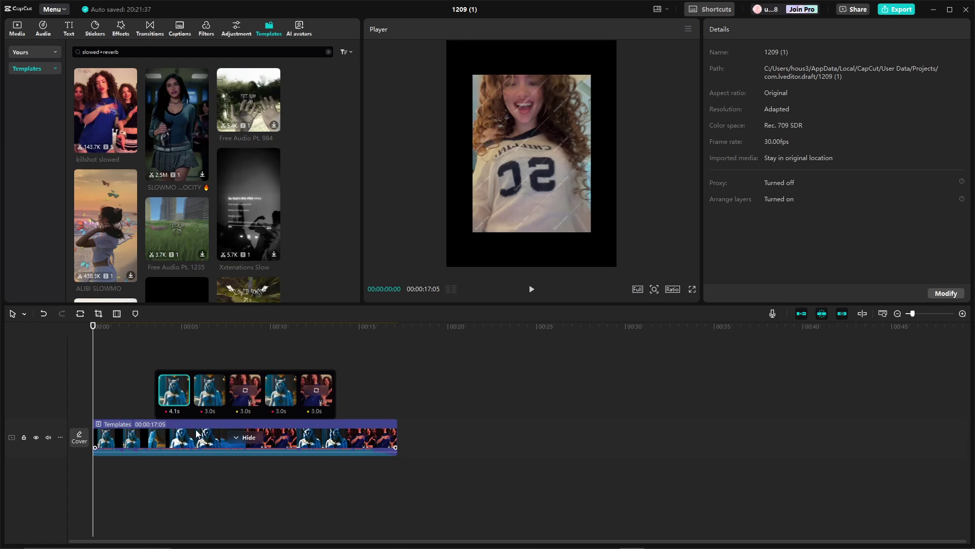
pyautogui.click(532, 291)
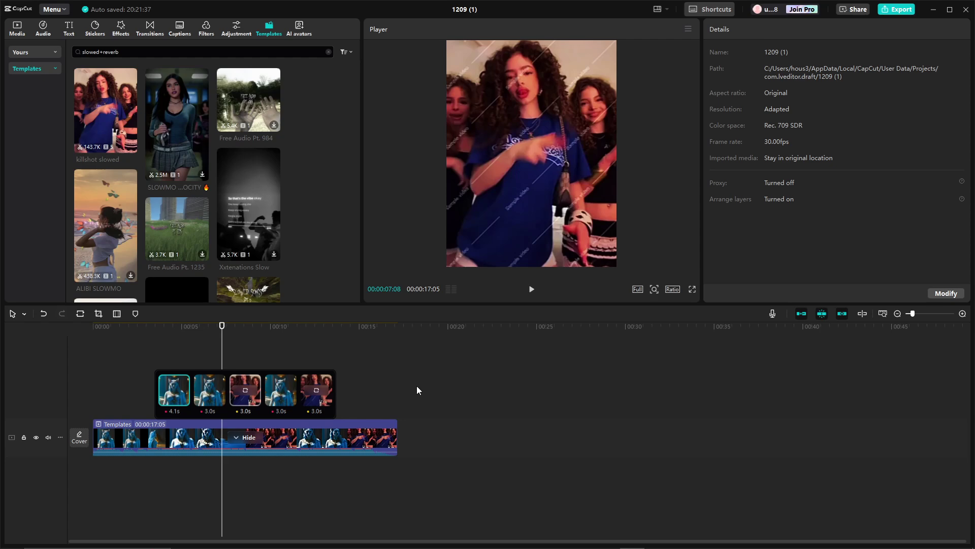
# Switch to the CONSEQUENCESFINAL4 project in Audacity and hide the realtime effects of its track
pyautogui.moveTo(466, 546)
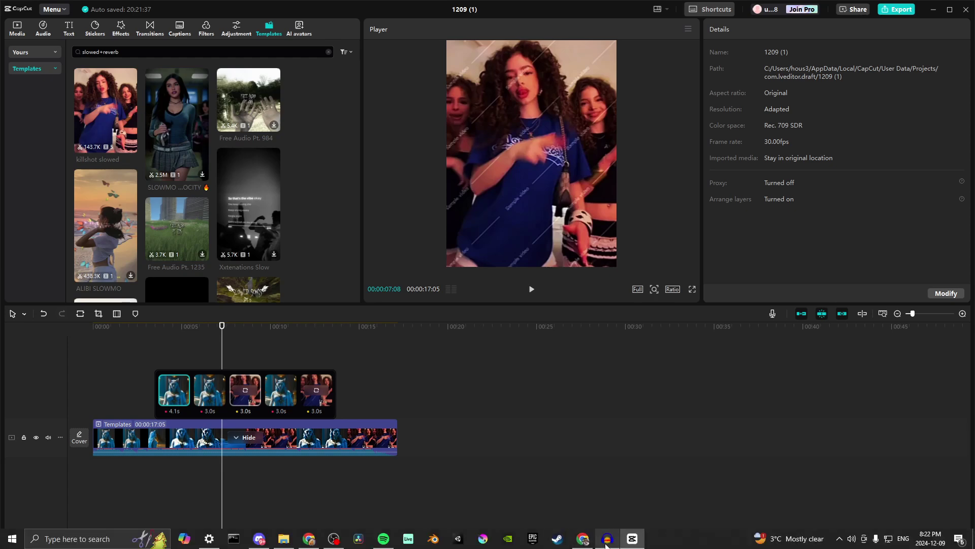
pyautogui.moveTo(608, 545)
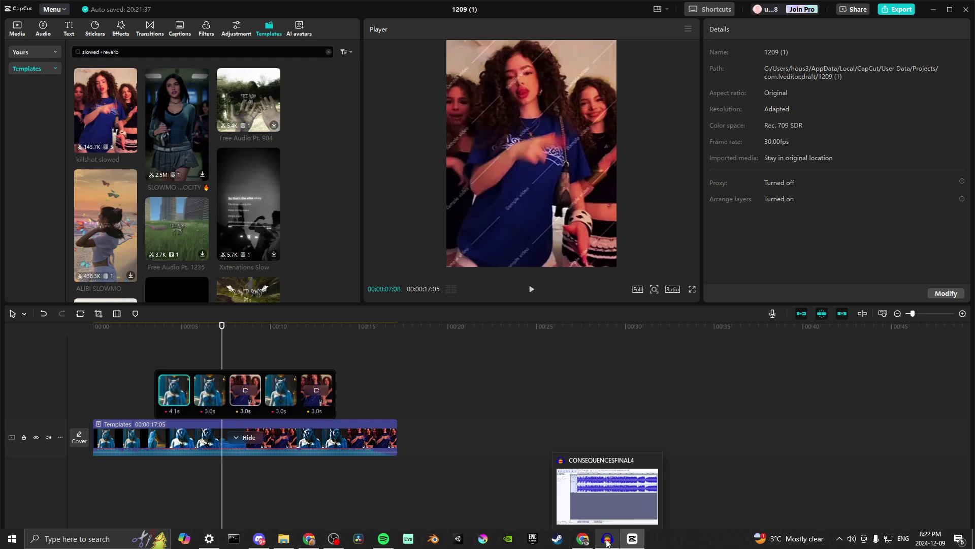
pyautogui.click(608, 543)
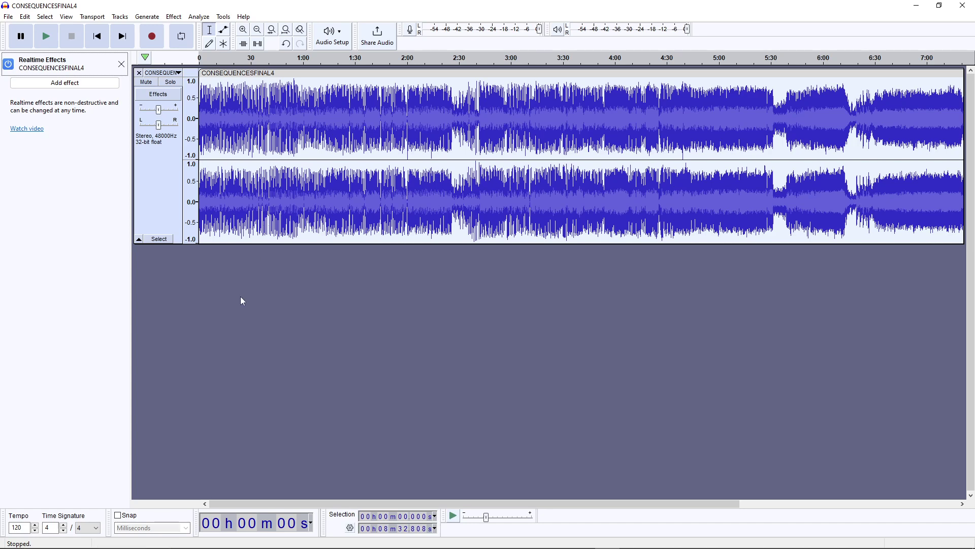
pyautogui.click(121, 64)
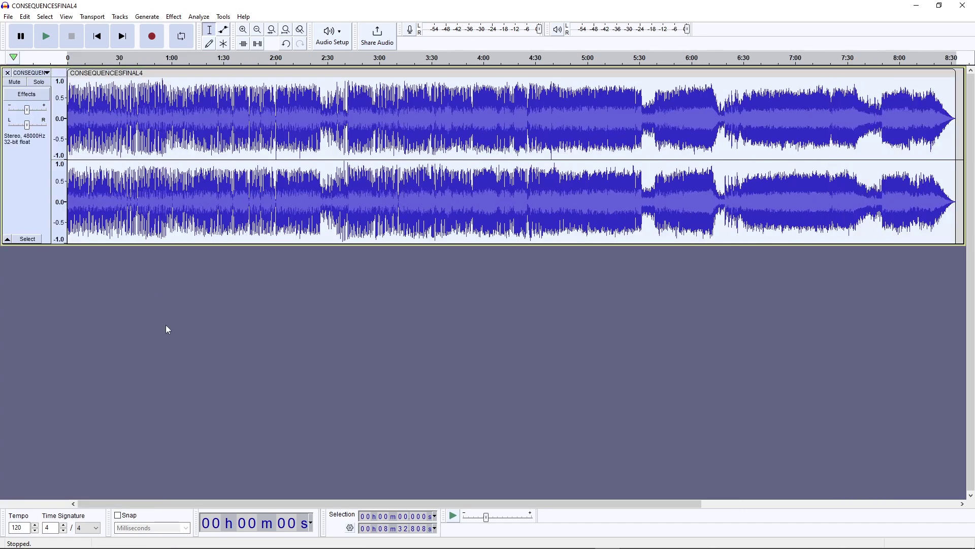
pyautogui.click(9, 18)
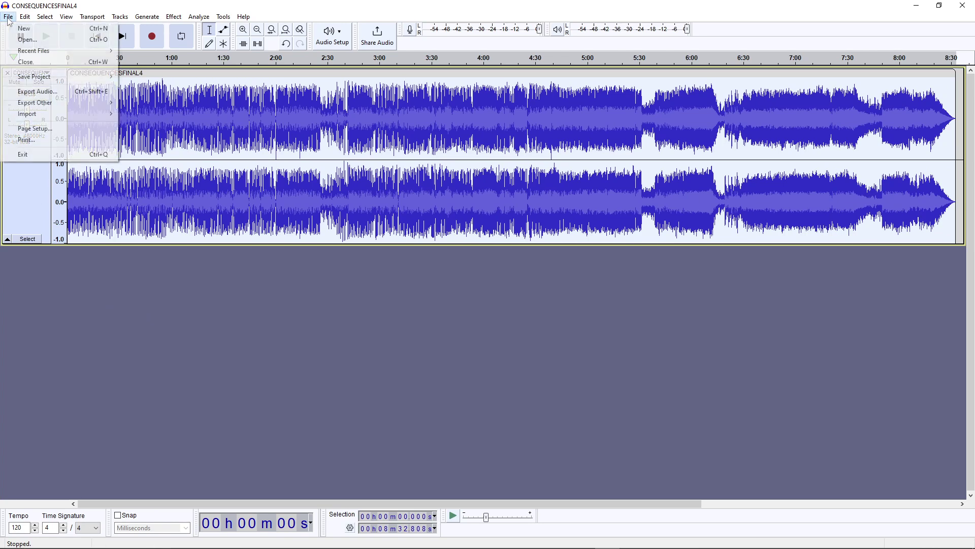
pyautogui.moveTo(45, 117)
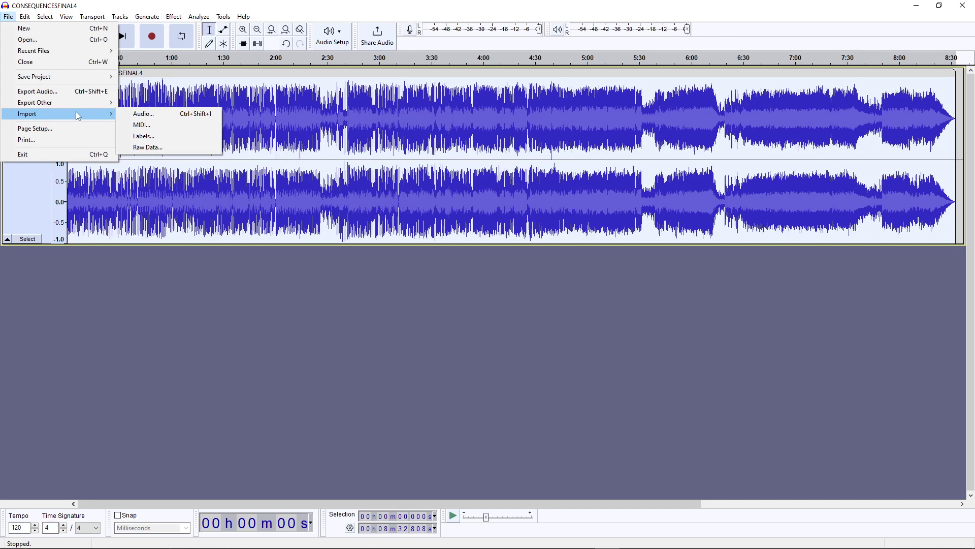
pyautogui.click(152, 116)
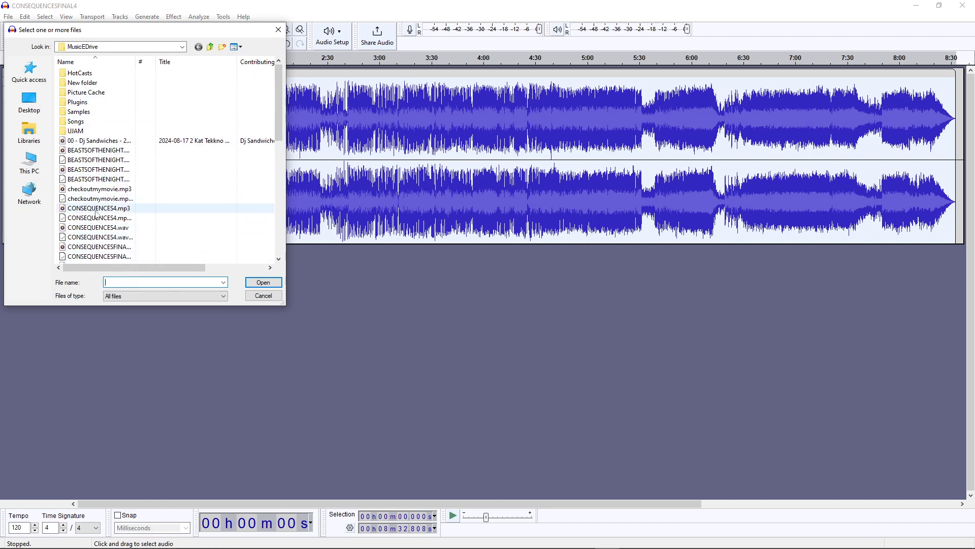
pyautogui.click(257, 297)
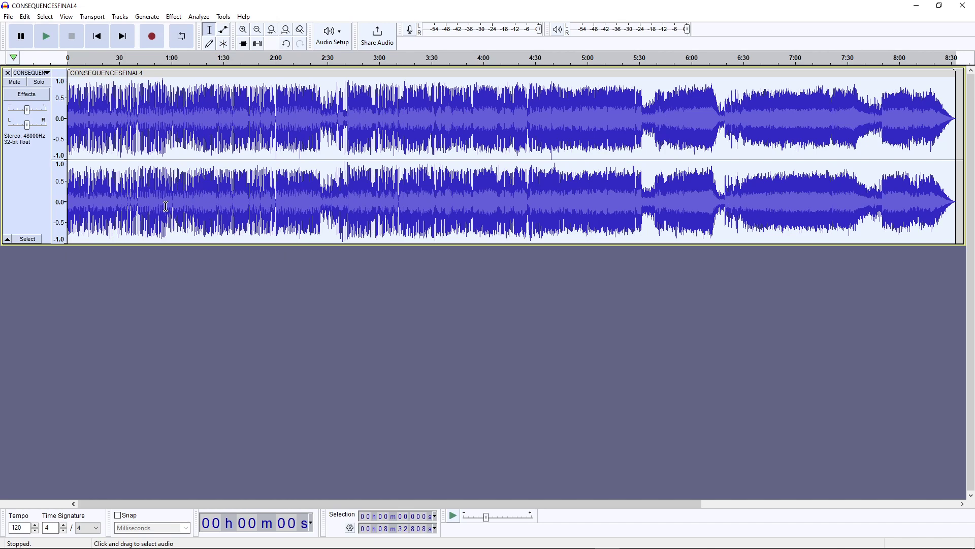
# Set the speed of the CONSEQUENCESFINAL4 clip to 90%
pyautogui.rightClick(254, 129)
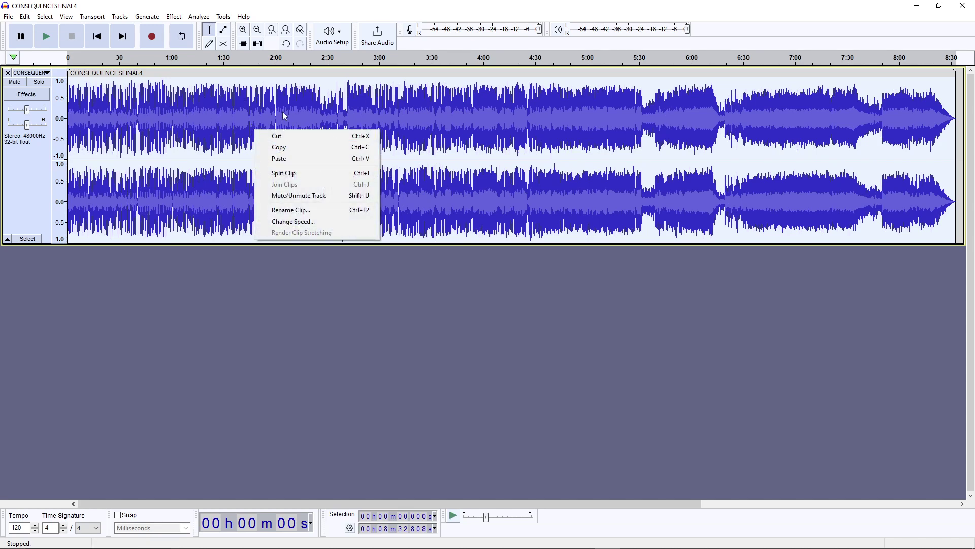
pyautogui.click(289, 226)
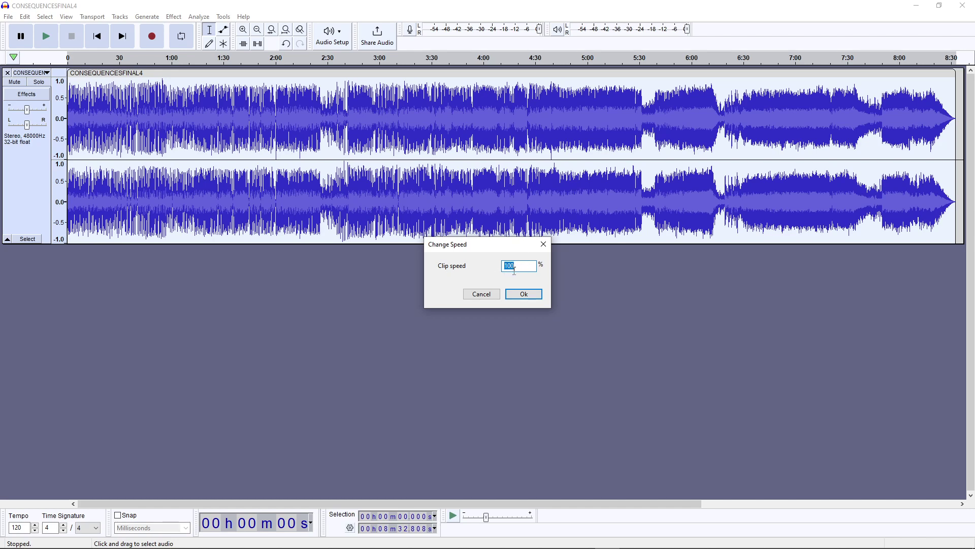
pyautogui.write('90')
pyautogui.click(524, 294)
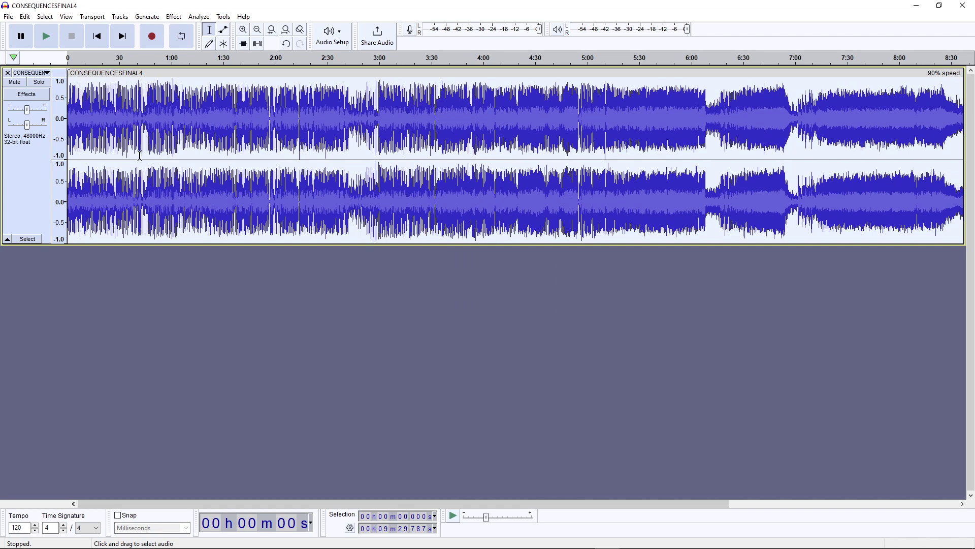
# Add Audacity's Reverb as a realtime effect on the CONSEQUENCESFINAL4 track
pyautogui.click(27, 95)
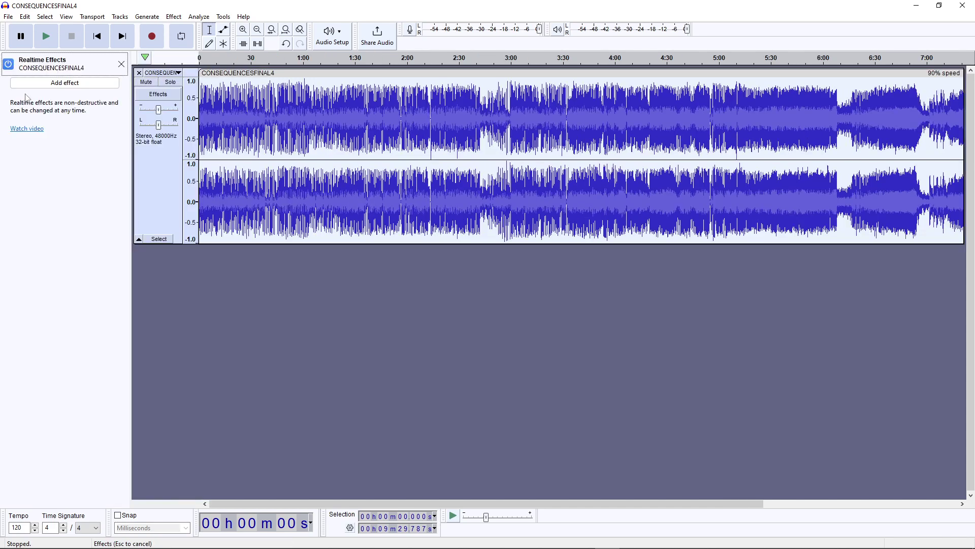
pyautogui.click(70, 84)
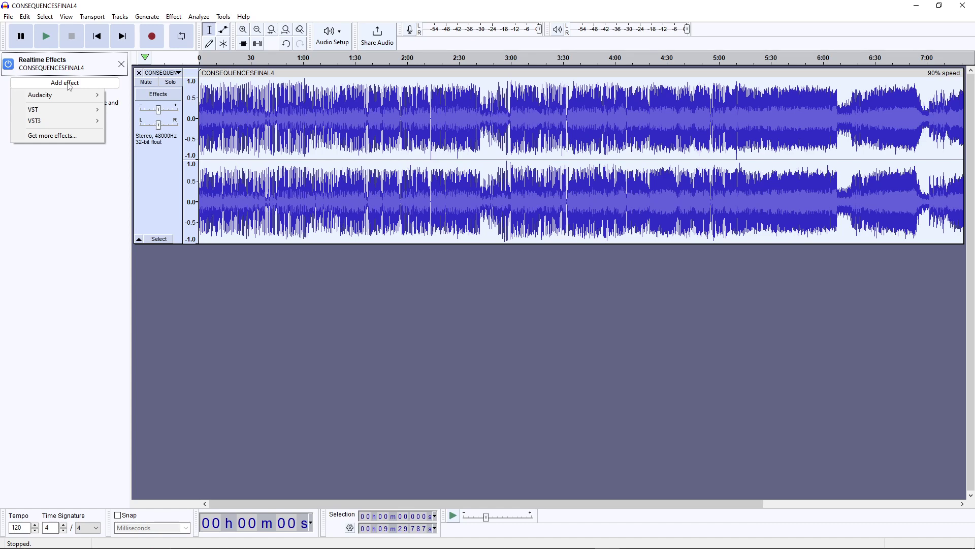
pyautogui.moveTo(61, 96)
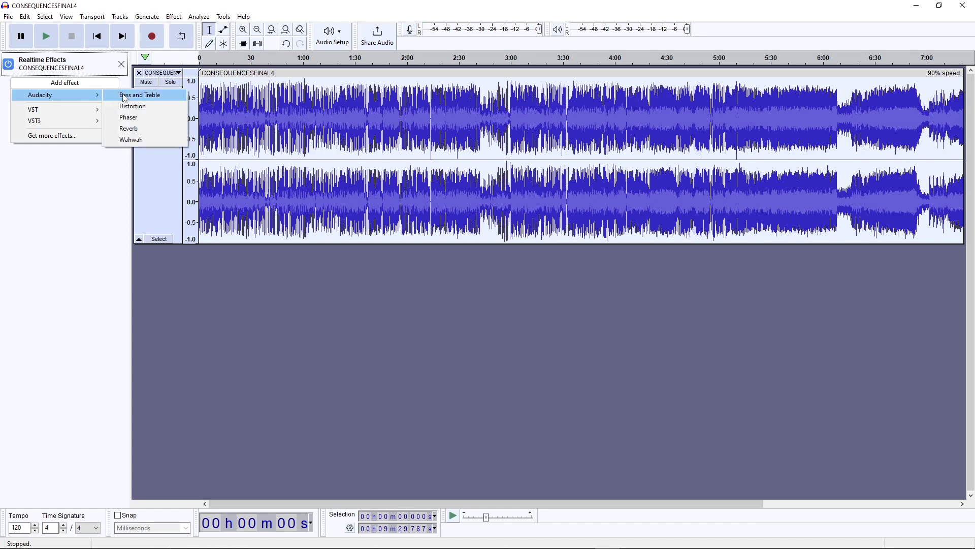
pyautogui.click(121, 132)
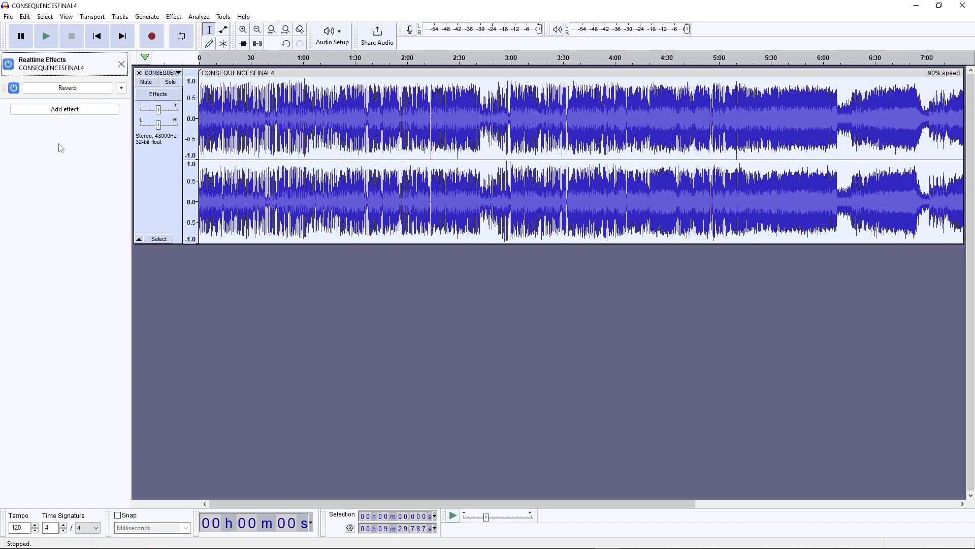
# Open the audio export settings, examine the available file formats, and switch back to CapCut
pyautogui.click(8, 16)
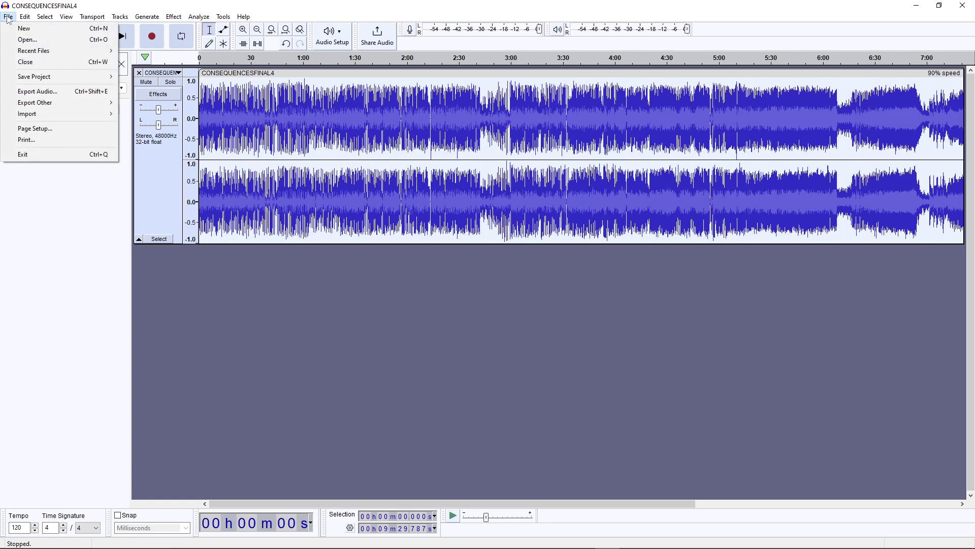
pyautogui.click(28, 92)
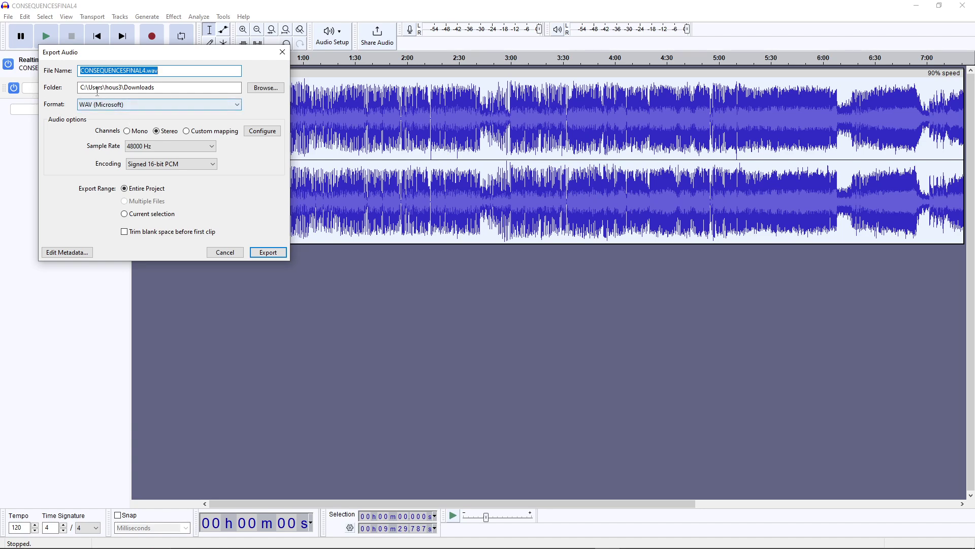
pyautogui.click(110, 105)
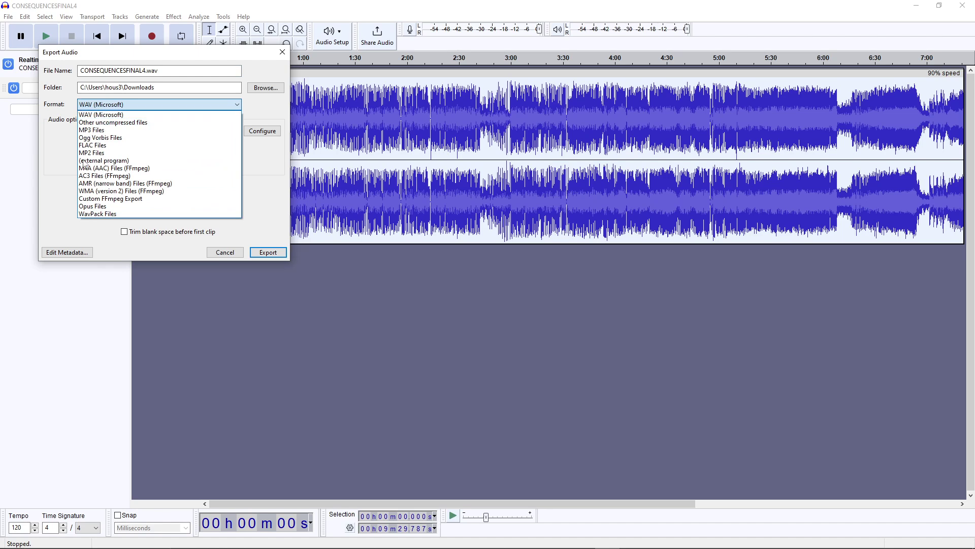
pyautogui.click(55, 185)
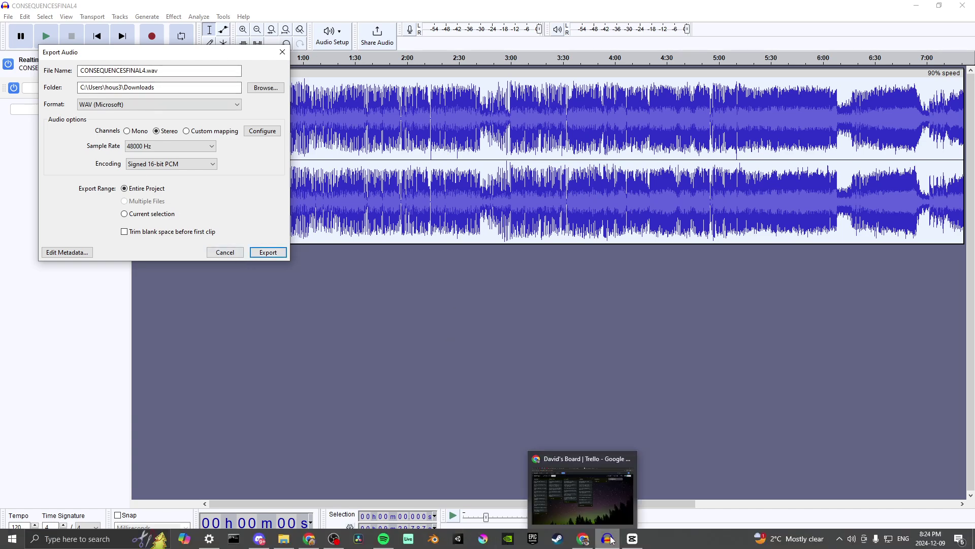
pyautogui.click(634, 543)
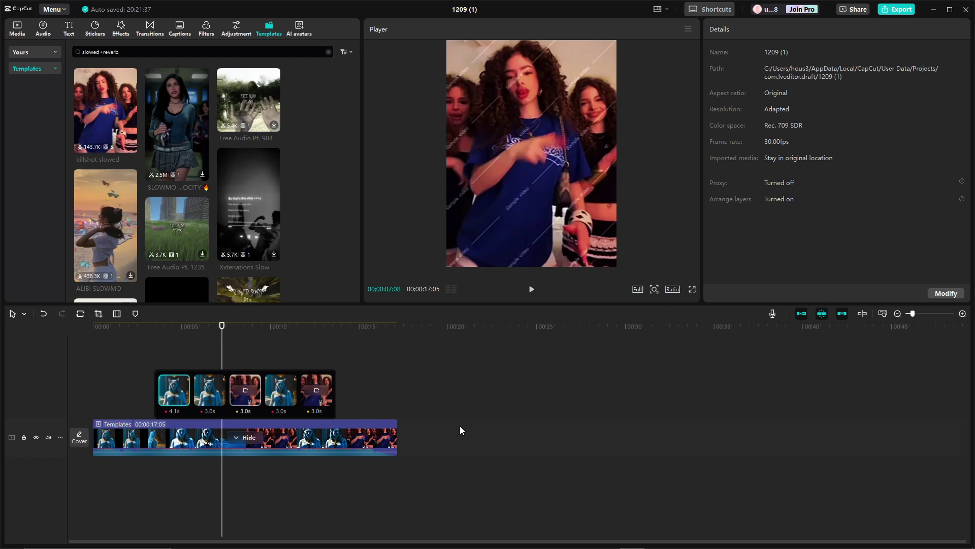
# Start a local media import and open the MusicEDrive folder on the Seagate (E:) drive
pyautogui.click(41, 28)
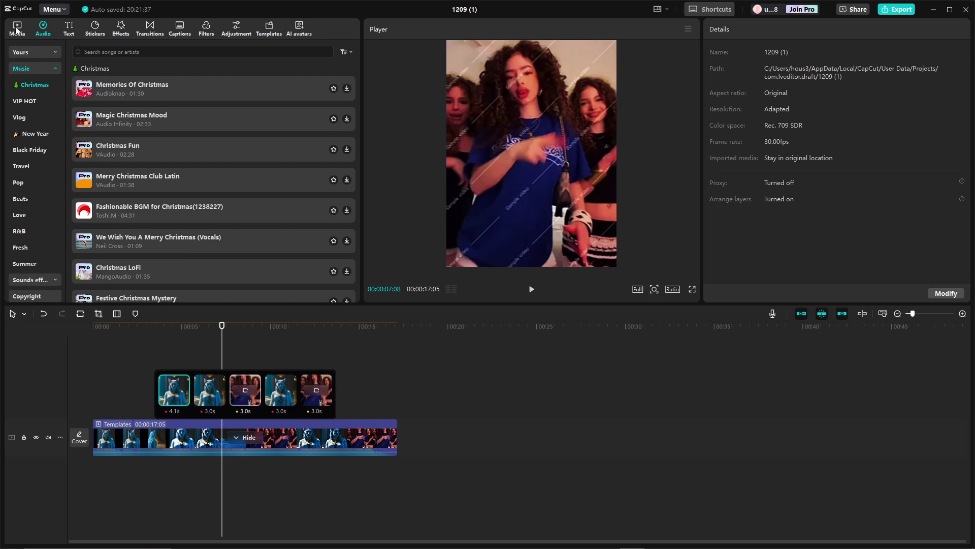
pyautogui.click(17, 29)
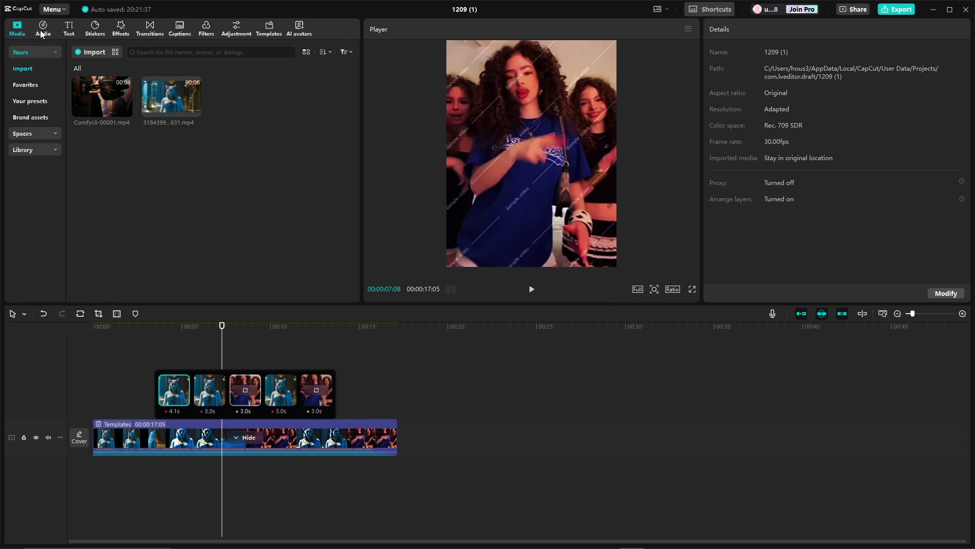
pyautogui.click(89, 53)
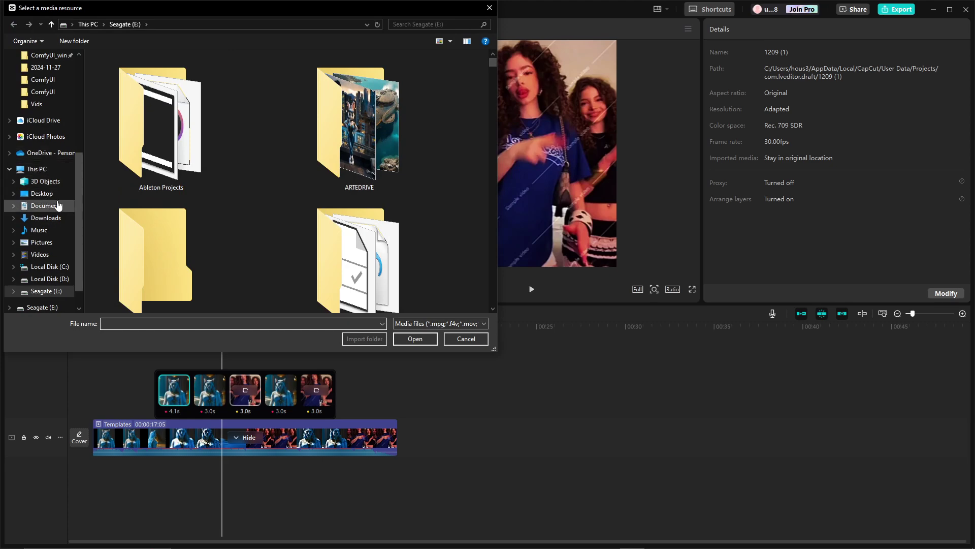
pyautogui.scroll(-1, 51, 201)
pyautogui.scroll(1, 57, 205)
pyautogui.scroll(2, 57, 201)
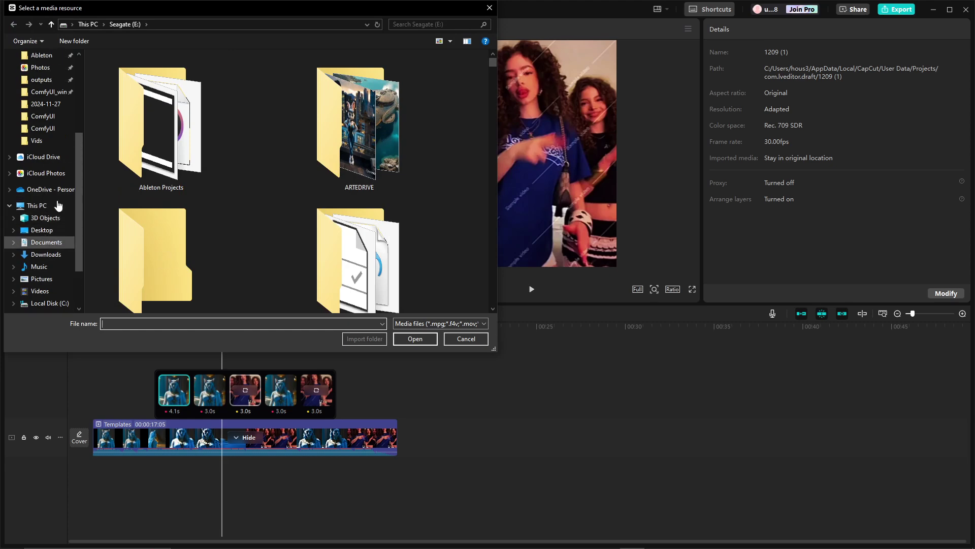
pyautogui.scroll(-3, 57, 199)
pyautogui.scroll(-5, 229, 212)
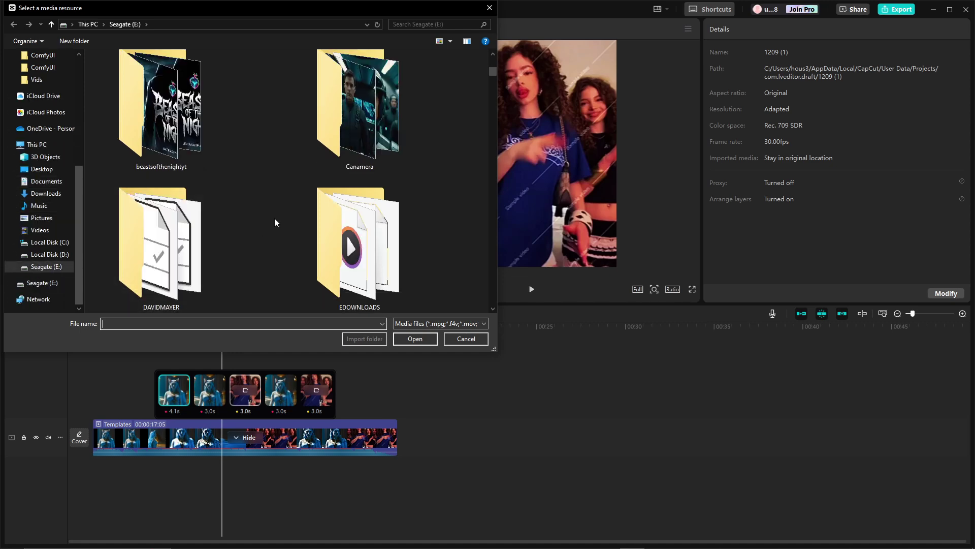
pyautogui.scroll(-8, 274, 223)
pyautogui.scroll(8, 275, 223)
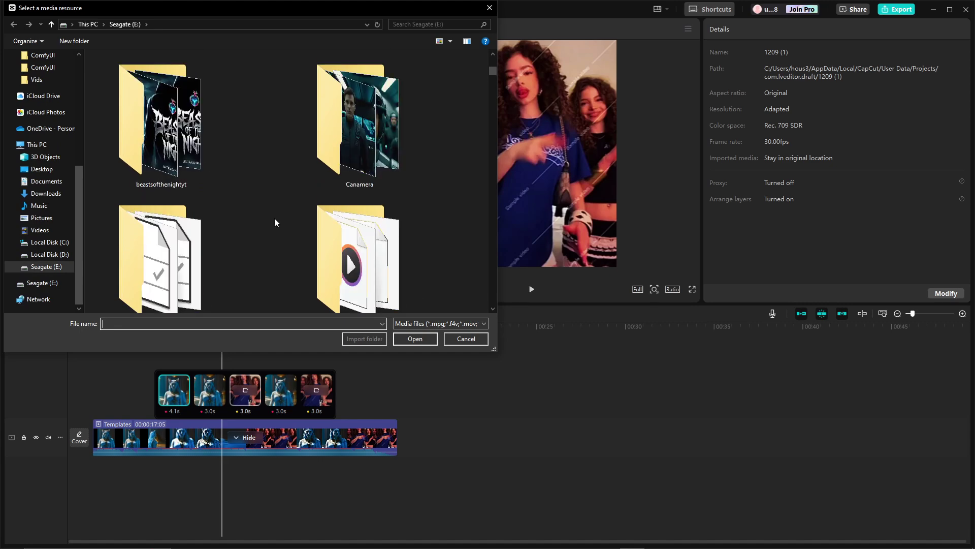
pyautogui.scroll(-3, 274, 223)
pyautogui.scroll(-5, 275, 223)
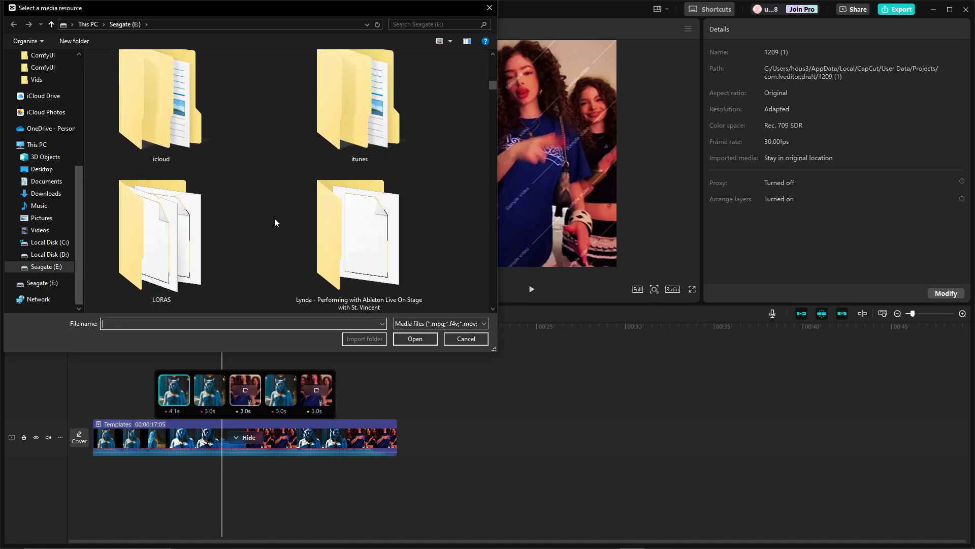
pyautogui.scroll(-2, 275, 222)
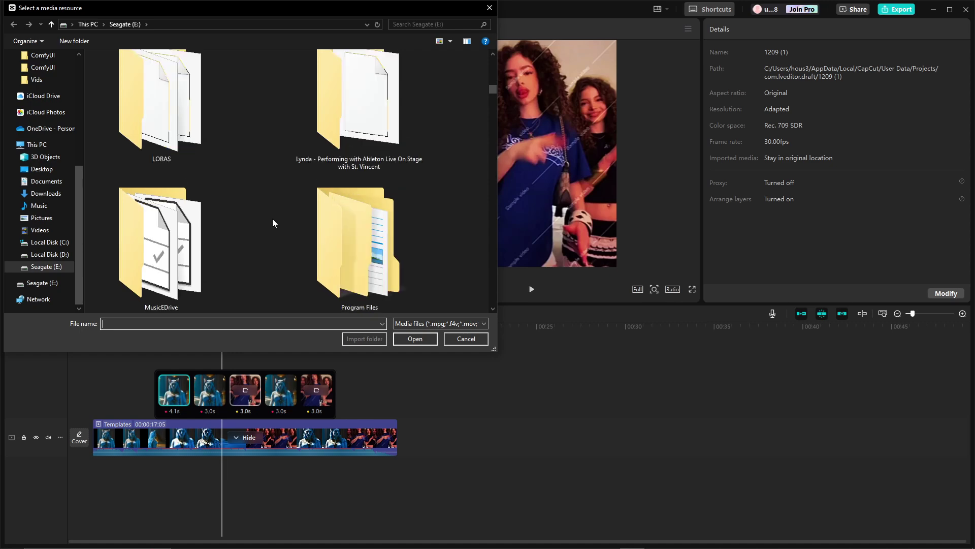
pyautogui.doubleClick(186, 266)
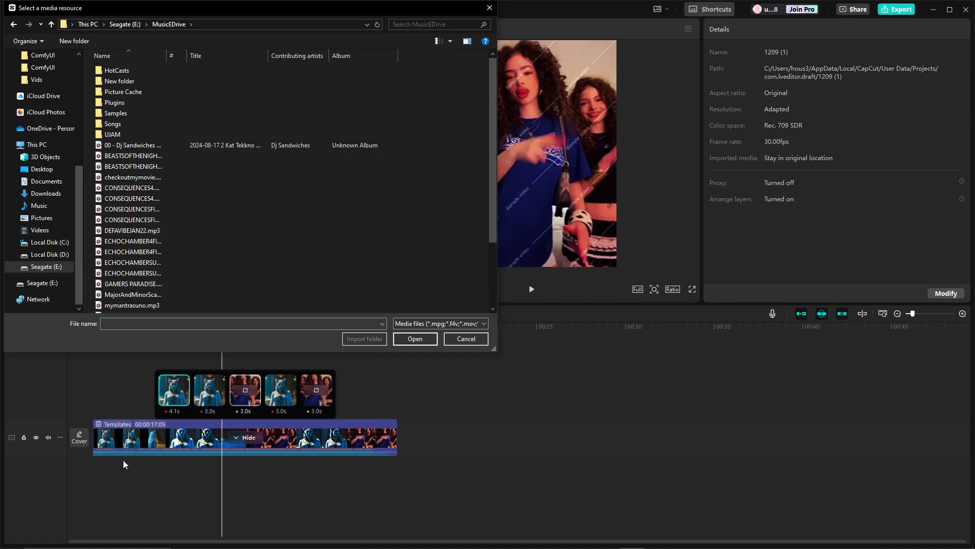
# Import ECHOCHAMBER4FINAL.wav and place it on an audio track beneath the template video, starting at the beginning of the timeline
pyautogui.doubleClick(123, 251)
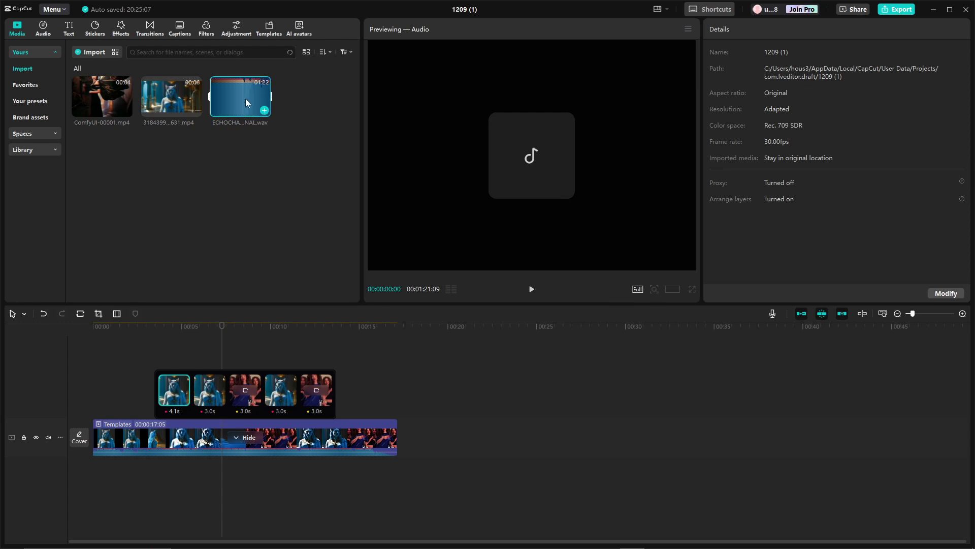
pyautogui.moveTo(245, 101); pyautogui.dragTo(68, 476)
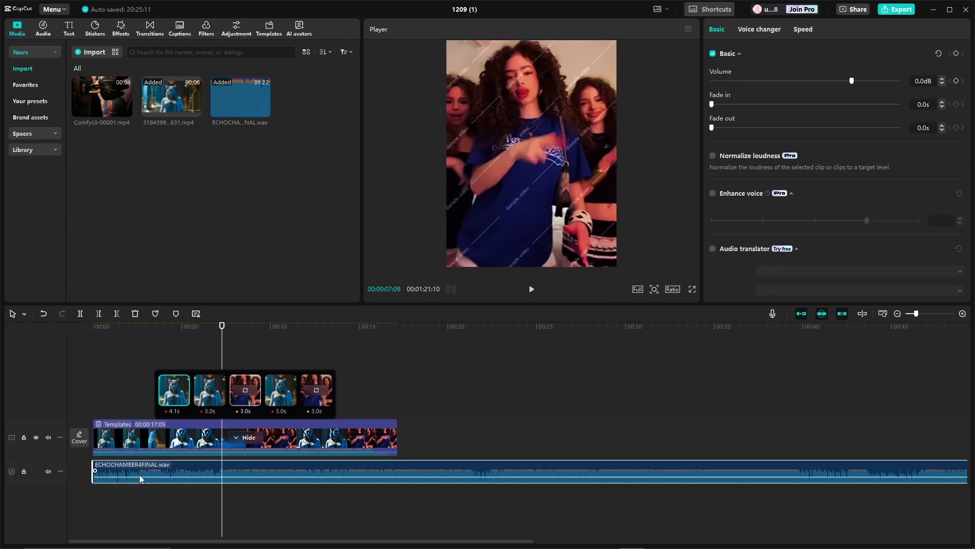